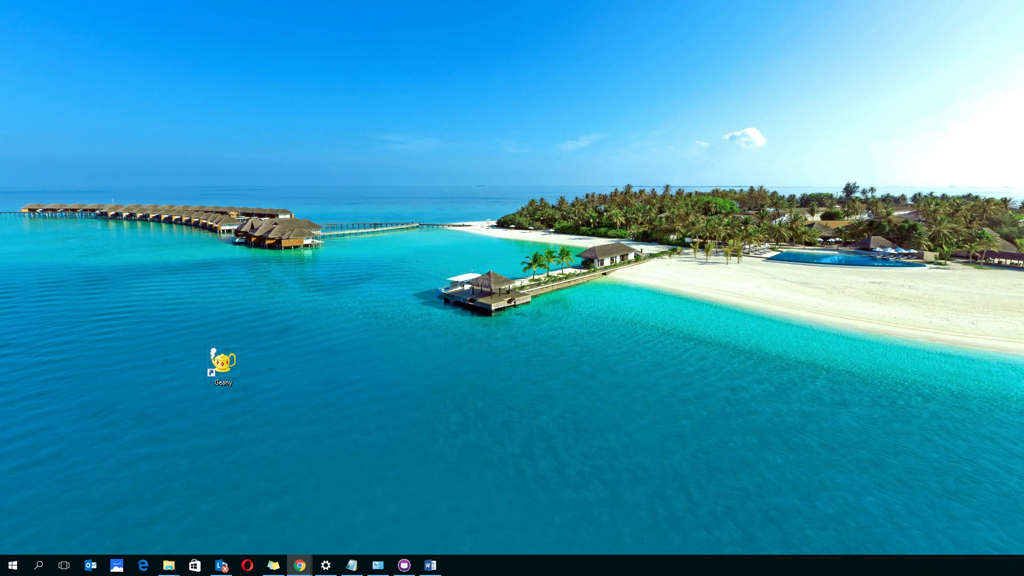
# Launch Geany from the desktop and run Julia-Chatbot.py so the chatbot asks for a name
pyautogui.click(223, 385)
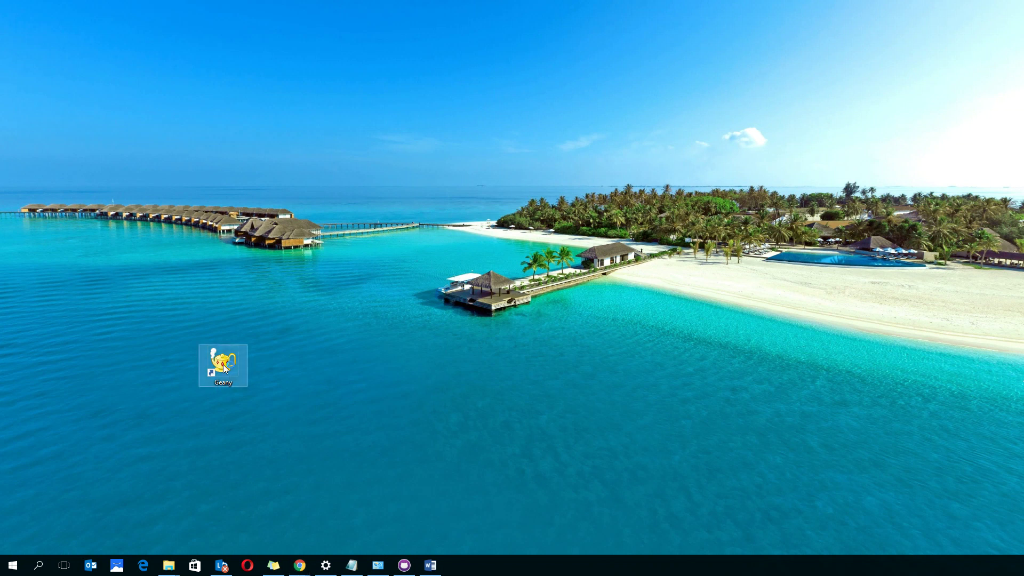
pyautogui.doubleClick(225, 367)
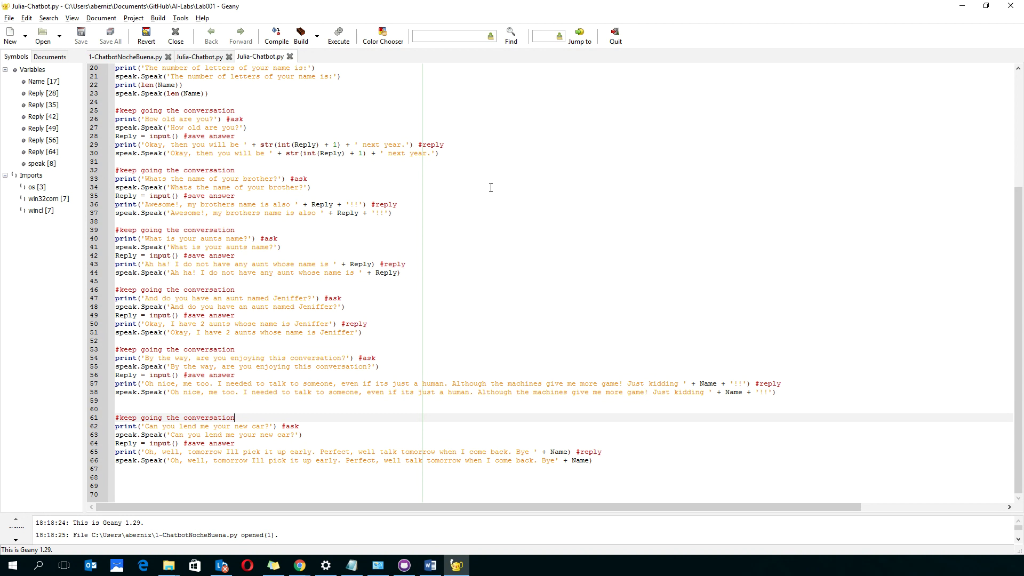
pyautogui.press('F5')
pyautogui.write('An')
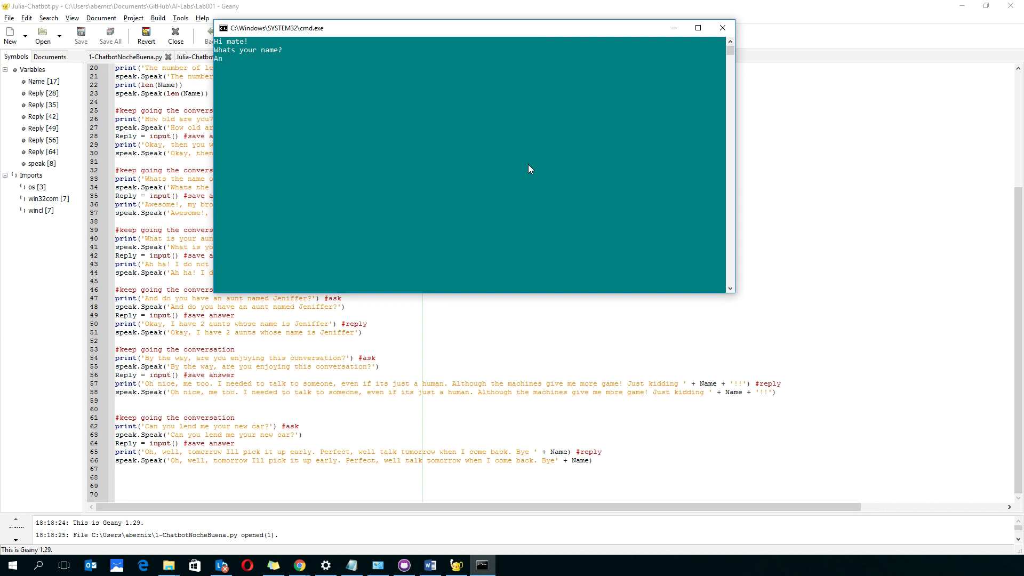
pyautogui.write('gel')
# Answer the chatbot's name, age, brother's name and aunt's name prompts
pyautogui.press('Return')
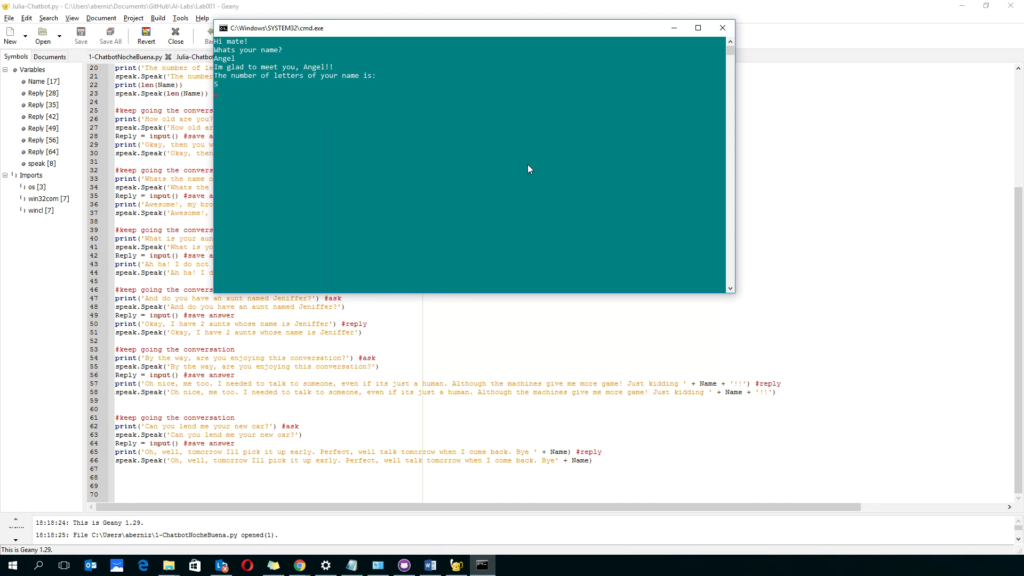
pyautogui.write('41')
pyautogui.press('Return')
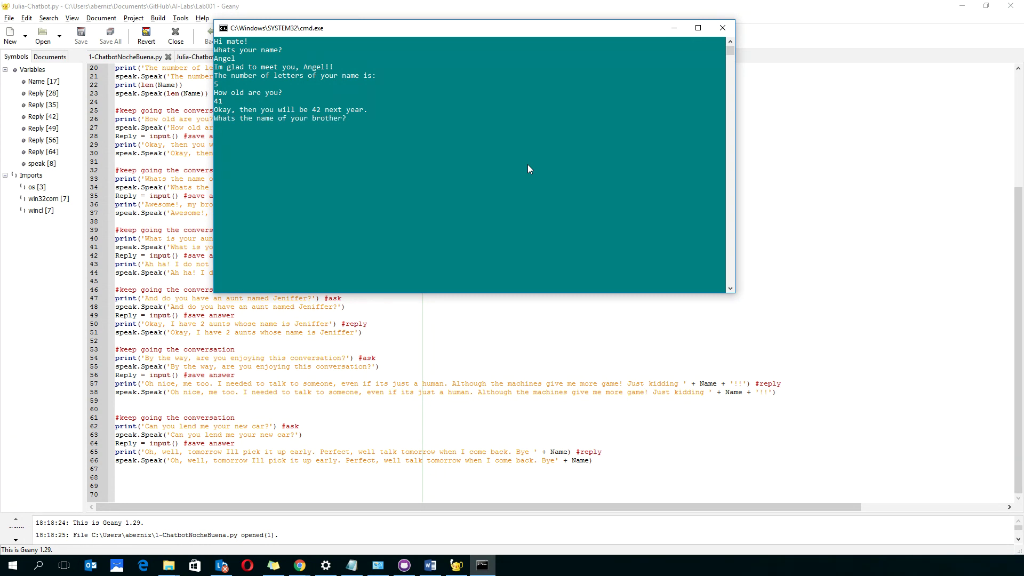
pyautogui.write('Alberto')
pyautogui.press('Return')
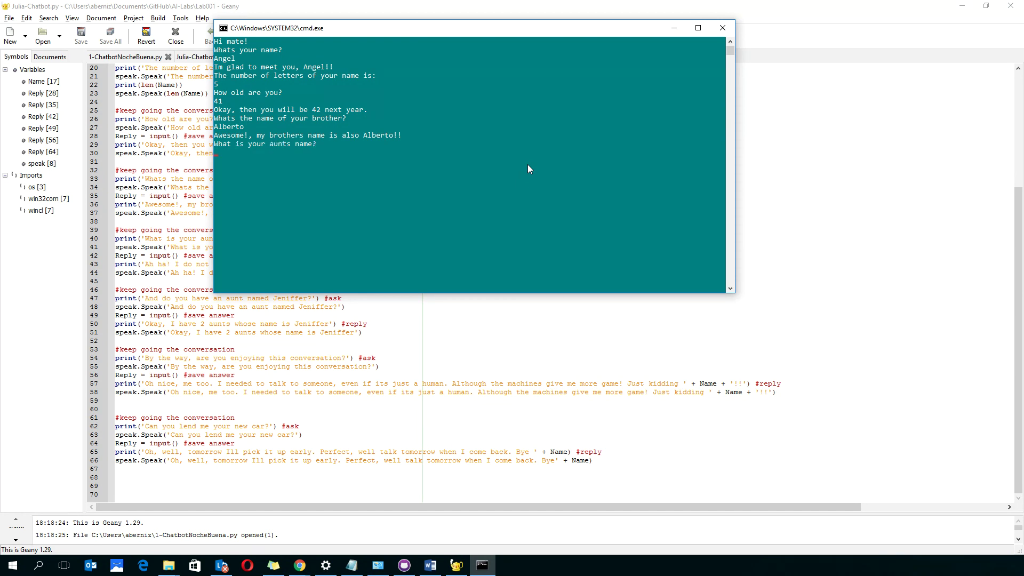
pyautogui.write('Yola')
pyautogui.write('nda')
pyautogui.press('Return')
pyautogui.write('No')
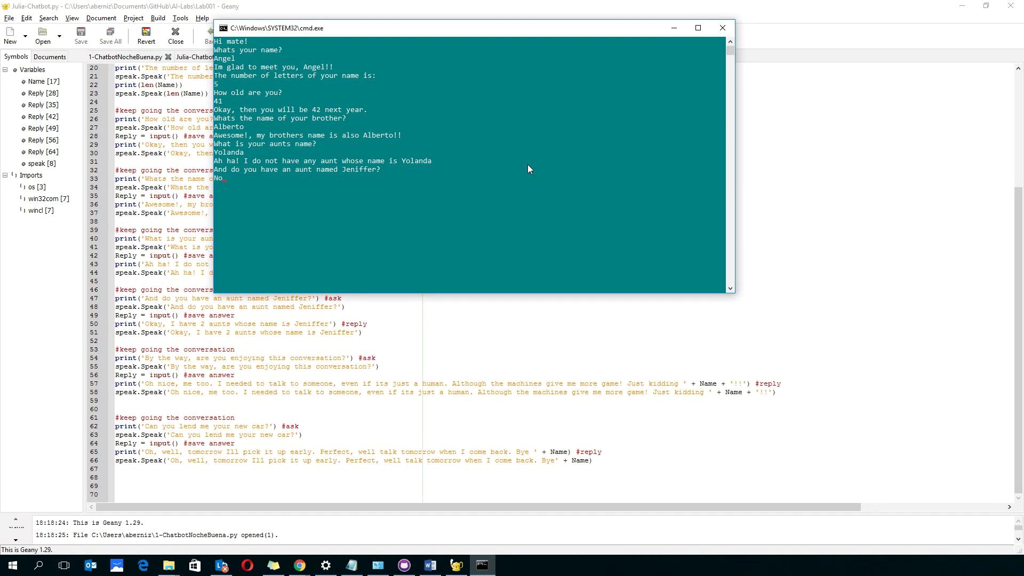
# Answer the Jeniffer, conversation-enjoyment and car-lending questions, and close the finished console
pyautogui.press('Return')
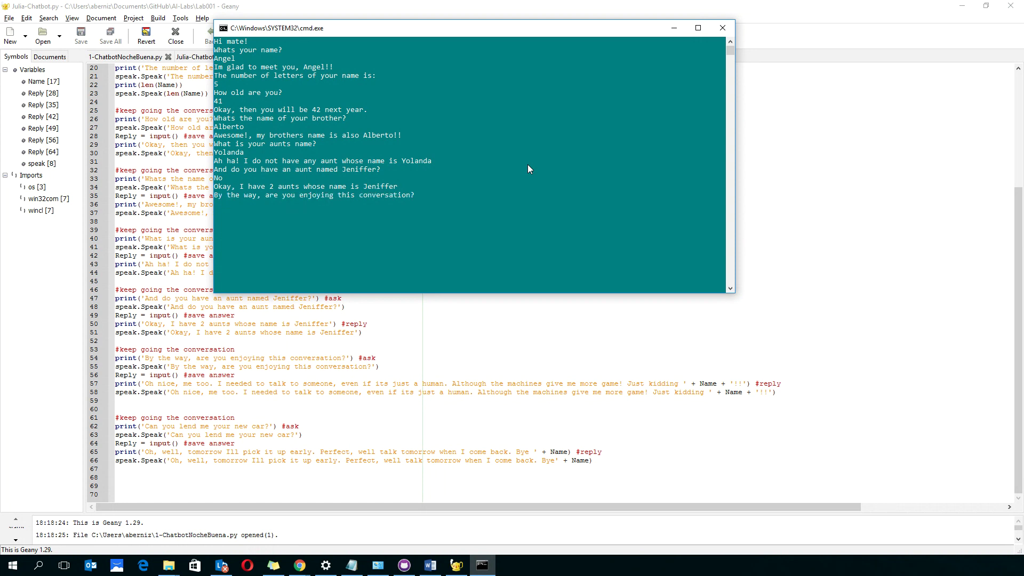
pyautogui.write('Yes')
pyautogui.press('Return')
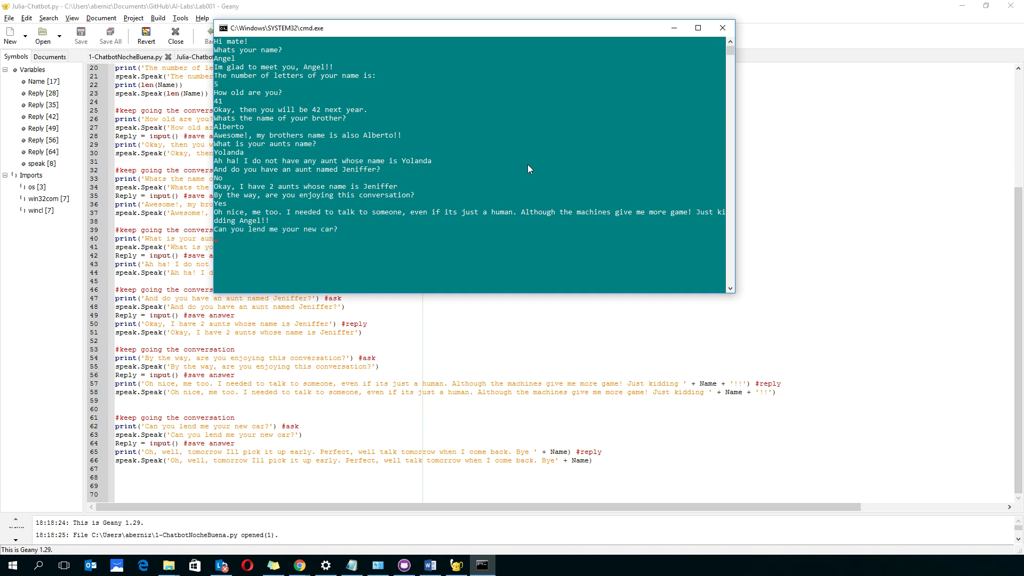
pyautogui.write('Okay')
pyautogui.press('Return')
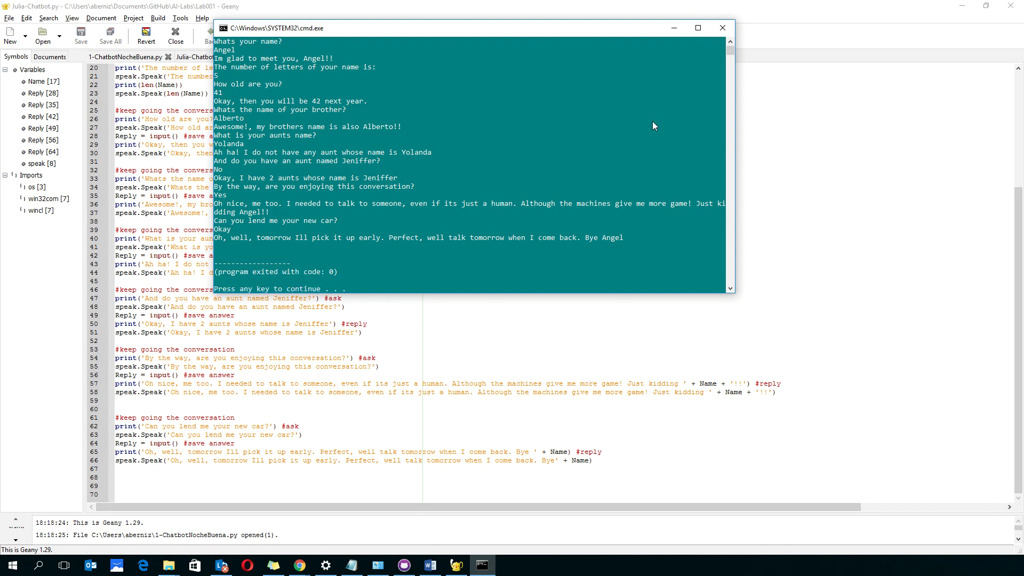
pyautogui.click(723, 28)
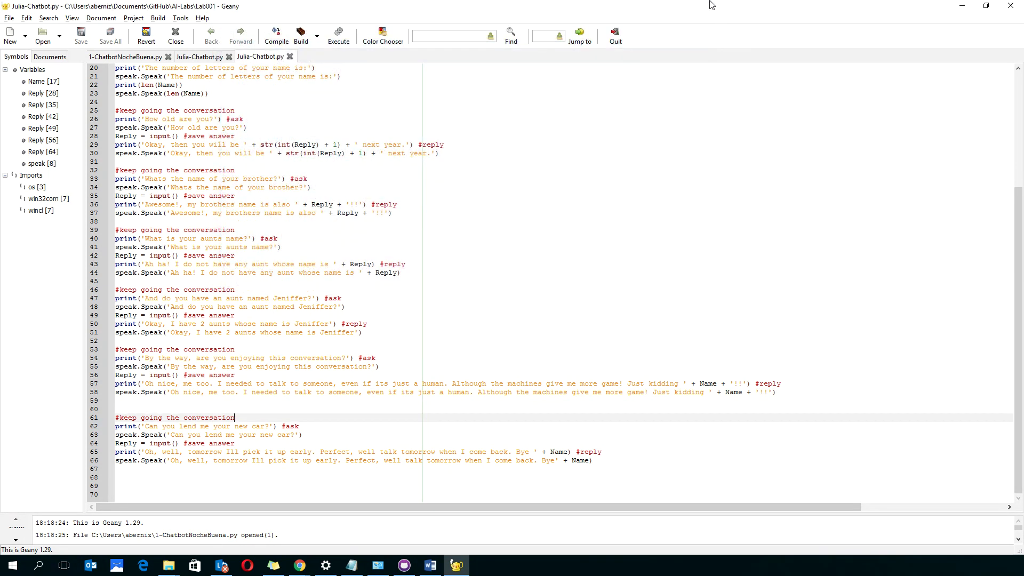
pyautogui.scroll(4, 352, 132)
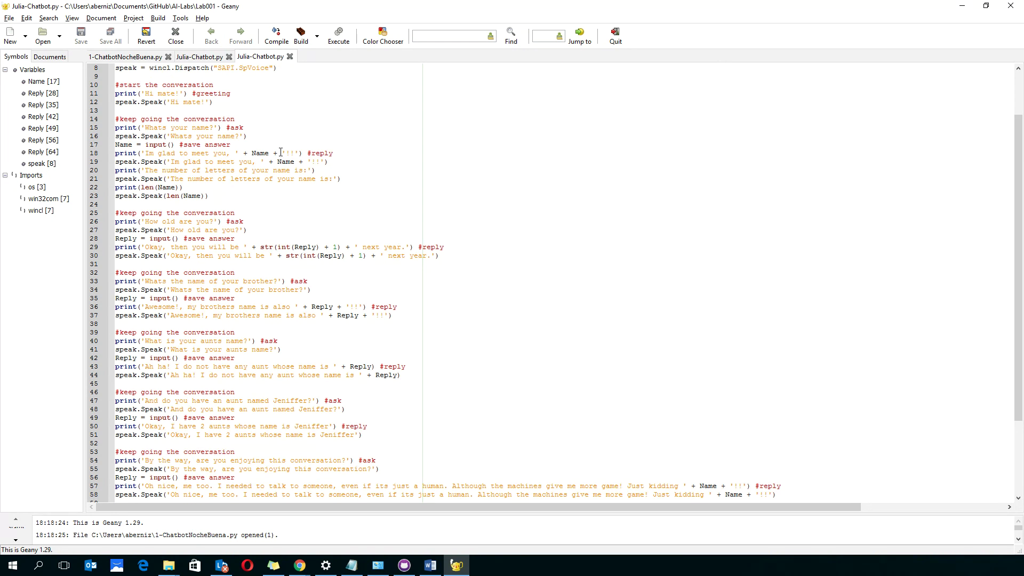
pyautogui.scroll(-2, 280, 152)
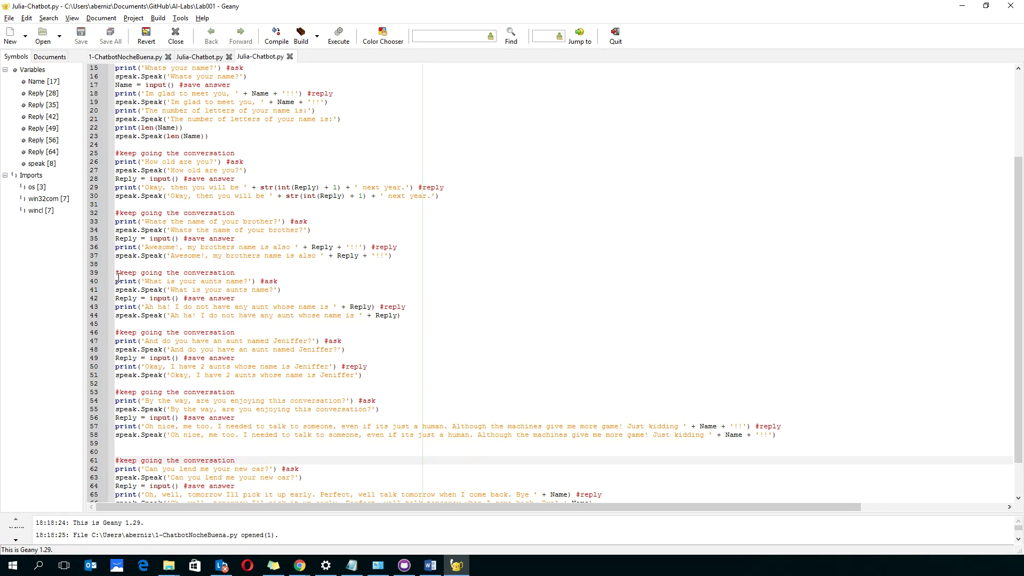
pyautogui.scroll(5, 117, 277)
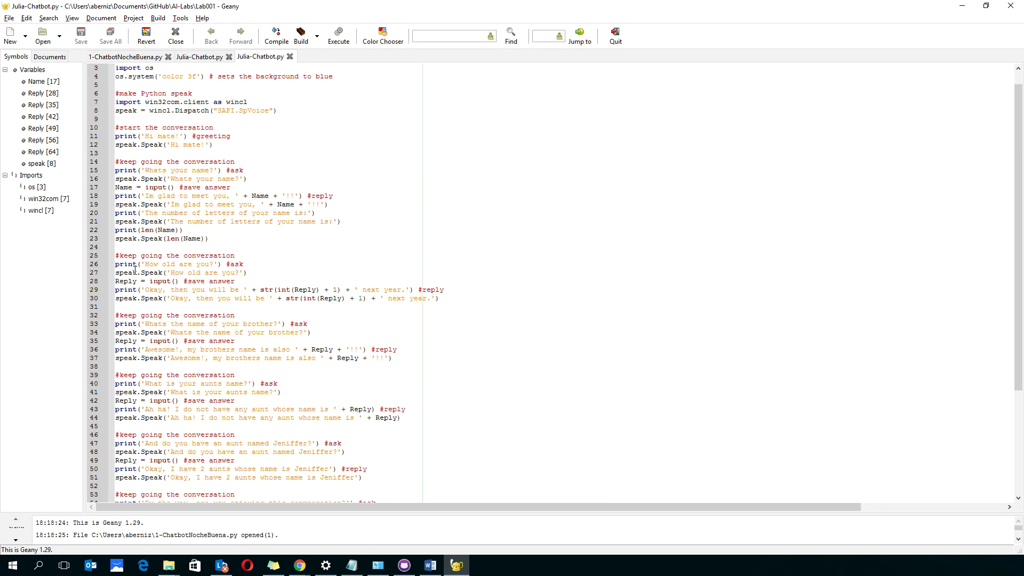
pyautogui.scroll(2, 159, 265)
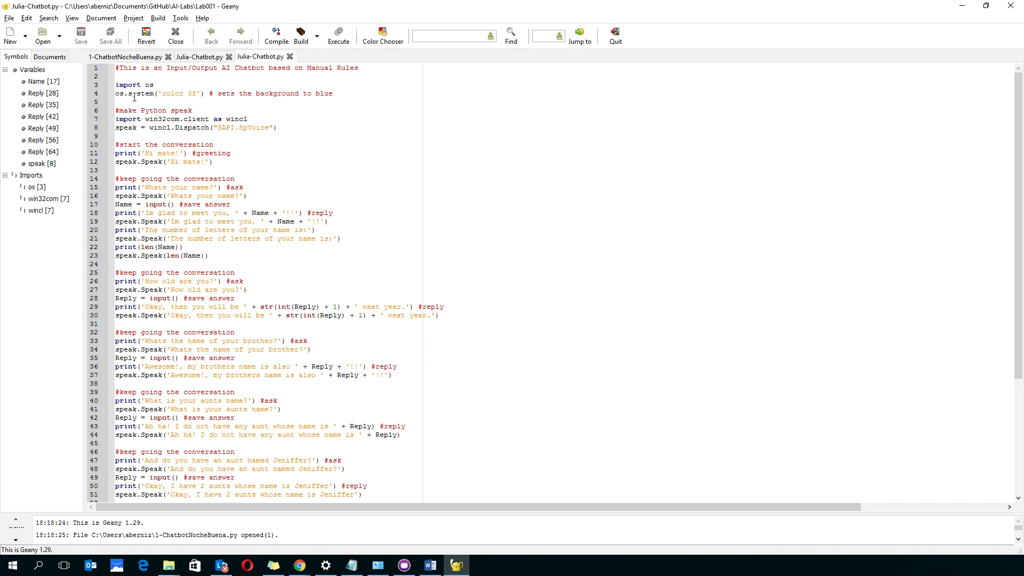
# Select the os.system background colour command on line 4
pyautogui.moveTo(117, 92); pyautogui.dragTo(333, 93)
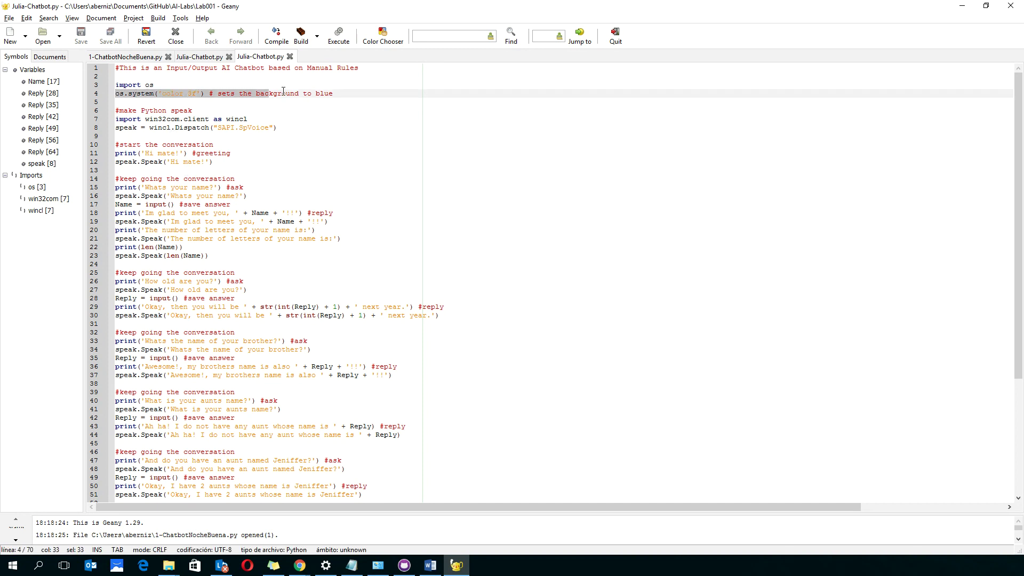
pyautogui.click(321, 103)
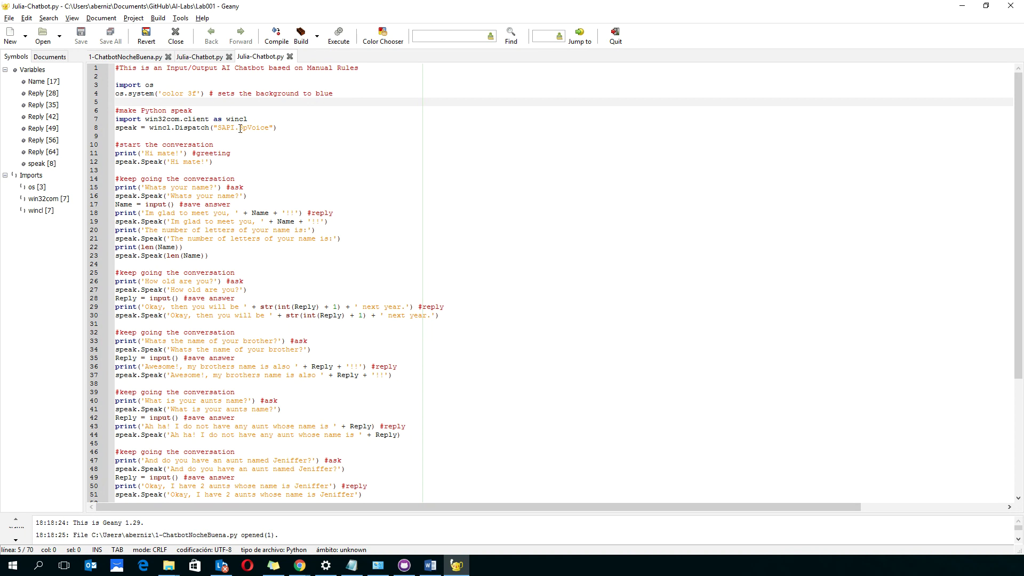
pyautogui.moveTo(278, 128); pyautogui.dragTo(114, 119)
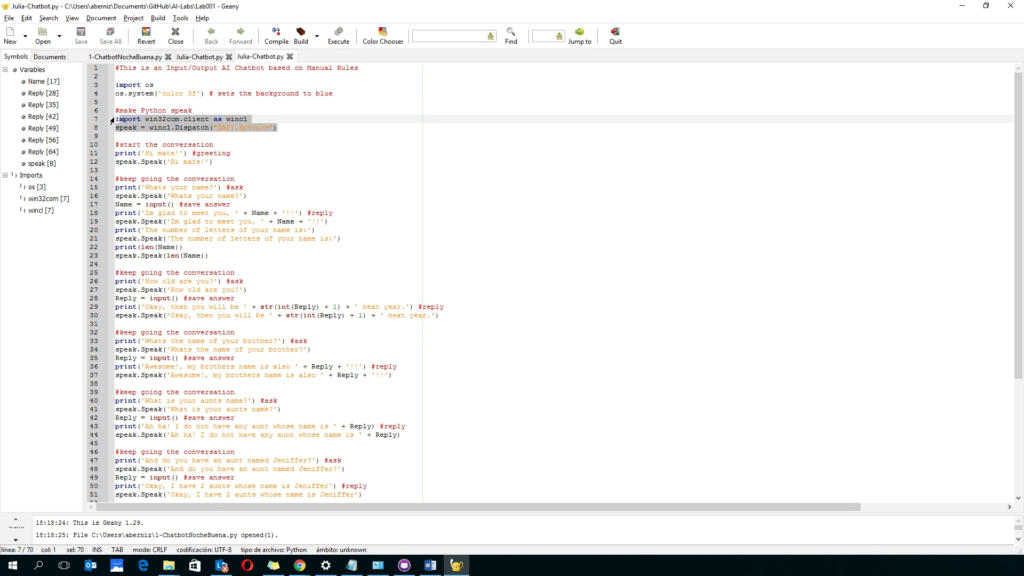
pyautogui.click(129, 119)
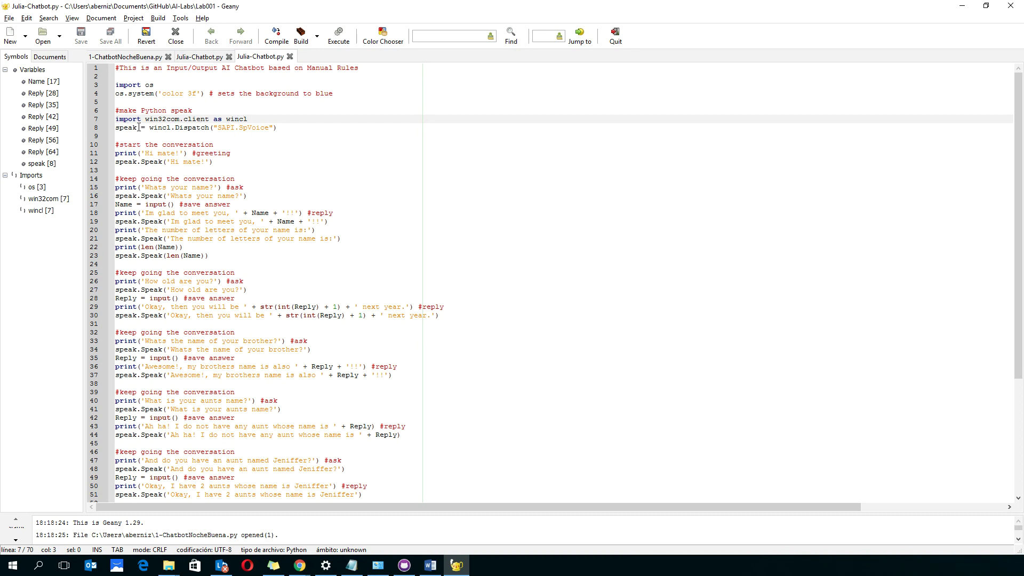
pyautogui.moveTo(139, 127); pyautogui.dragTo(115, 128)
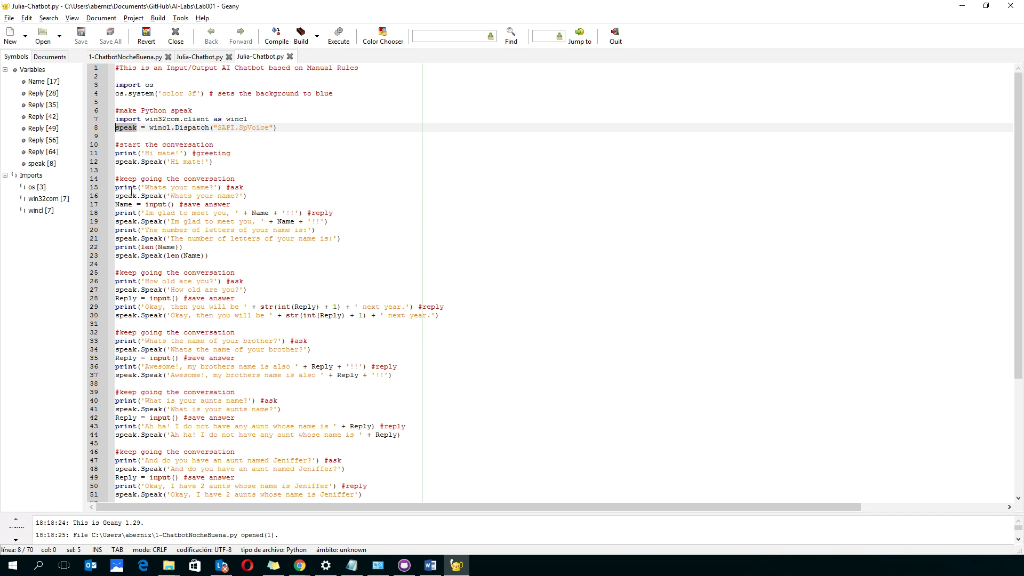
pyautogui.scroll(-3, 170, 256)
pyautogui.scroll(-3, 170, 256)
pyautogui.scroll(3, 171, 256)
pyautogui.scroll(3, 171, 256)
pyautogui.scroll(-3, 185, 215)
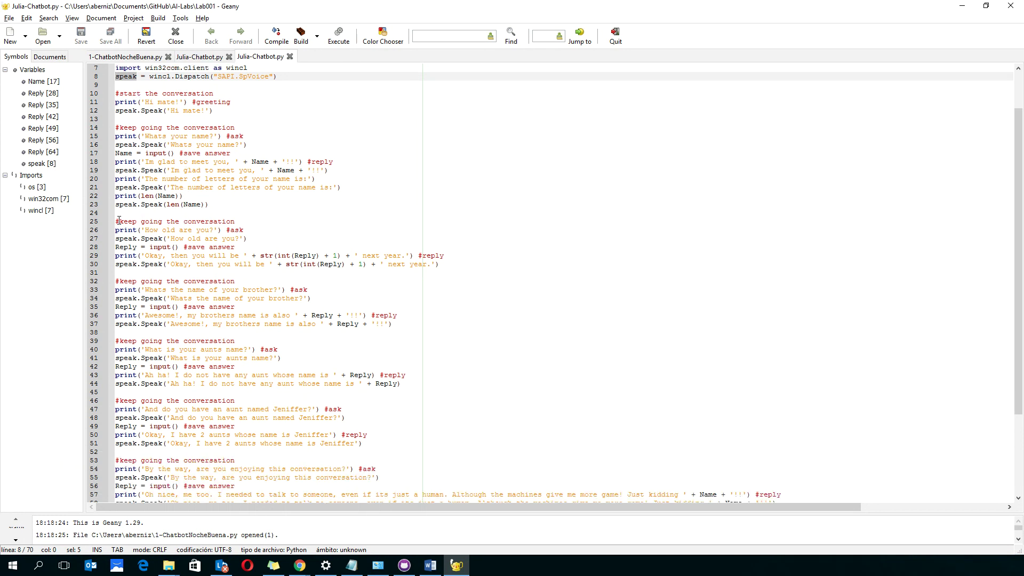
pyautogui.click(137, 229)
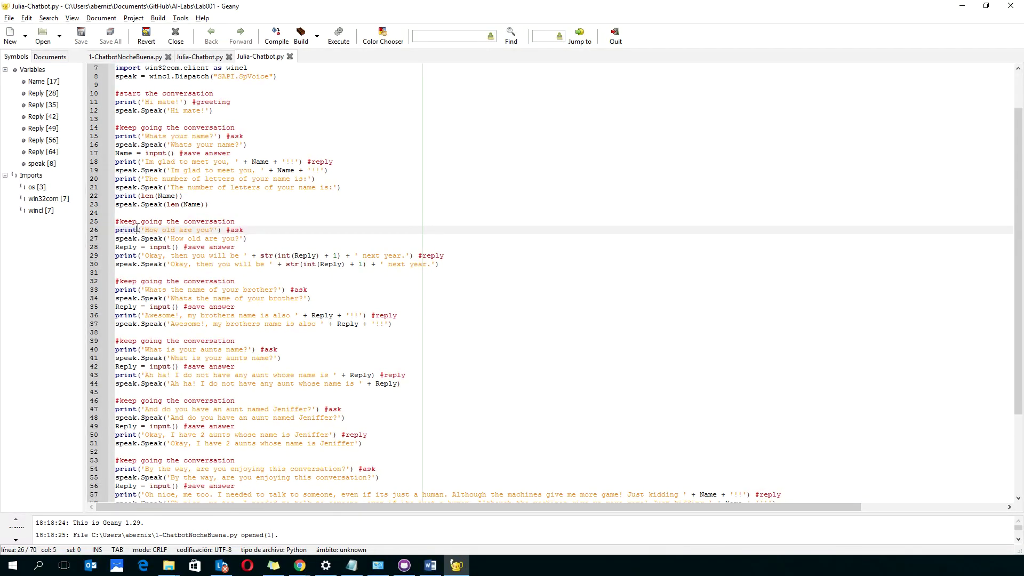
pyautogui.moveTo(163, 238); pyautogui.dragTo(111, 242)
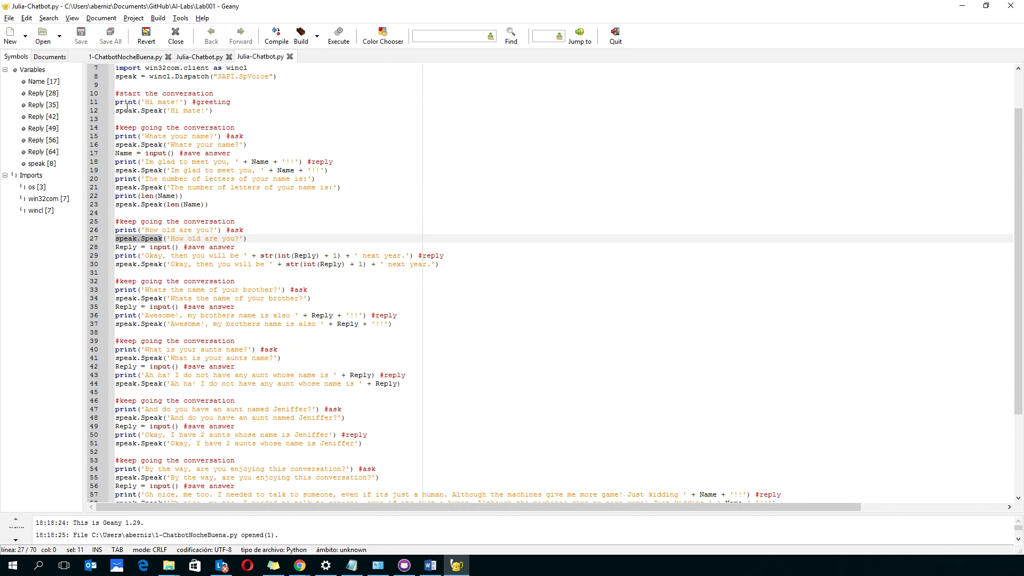
pyautogui.click(143, 238)
pyautogui.moveTo(115, 230); pyautogui.dragTo(250, 237)
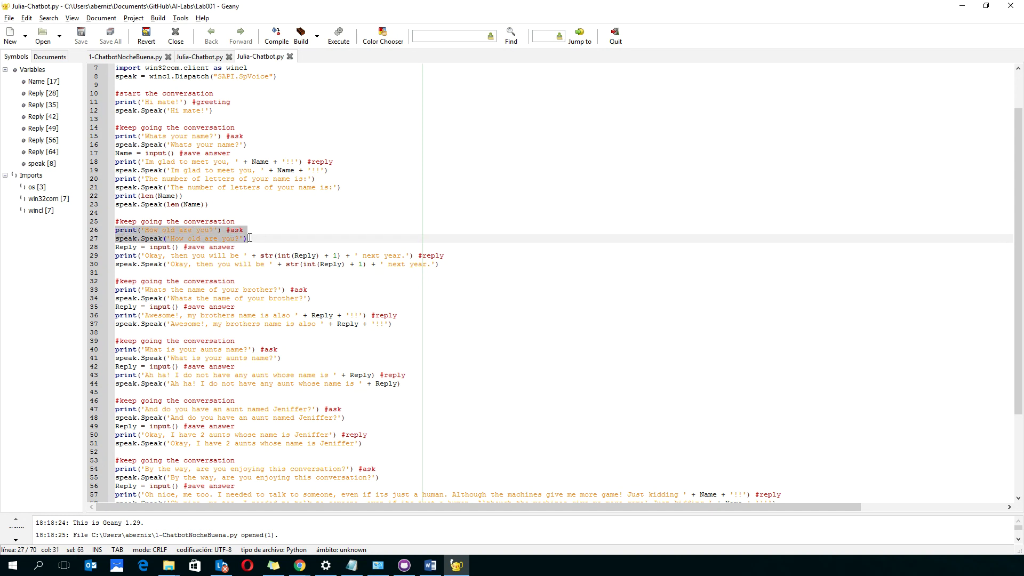
pyautogui.click(145, 247)
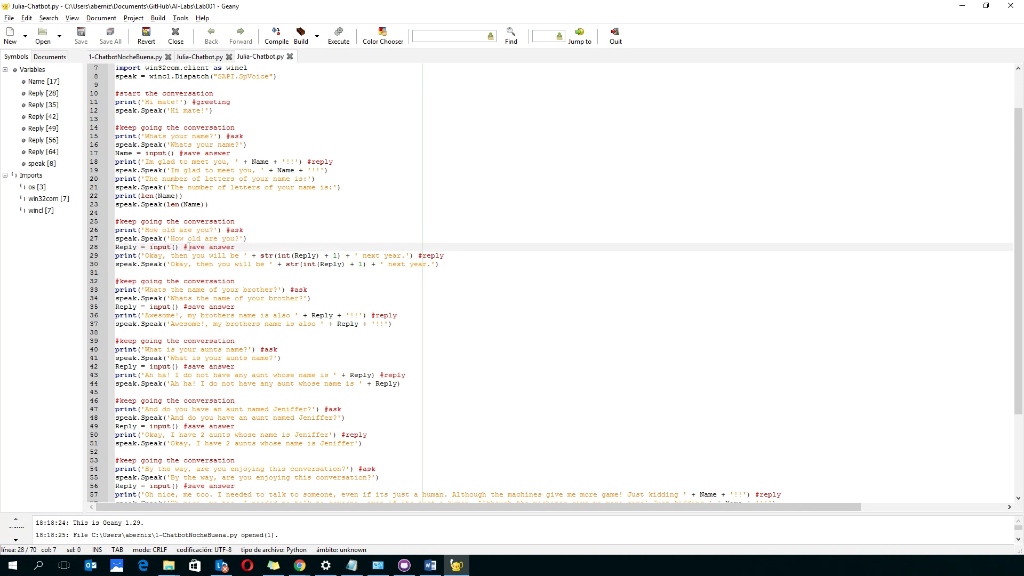
pyautogui.moveTo(131, 248); pyautogui.dragTo(115, 247)
pyautogui.click(138, 246)
pyautogui.scroll(-1, 141, 289)
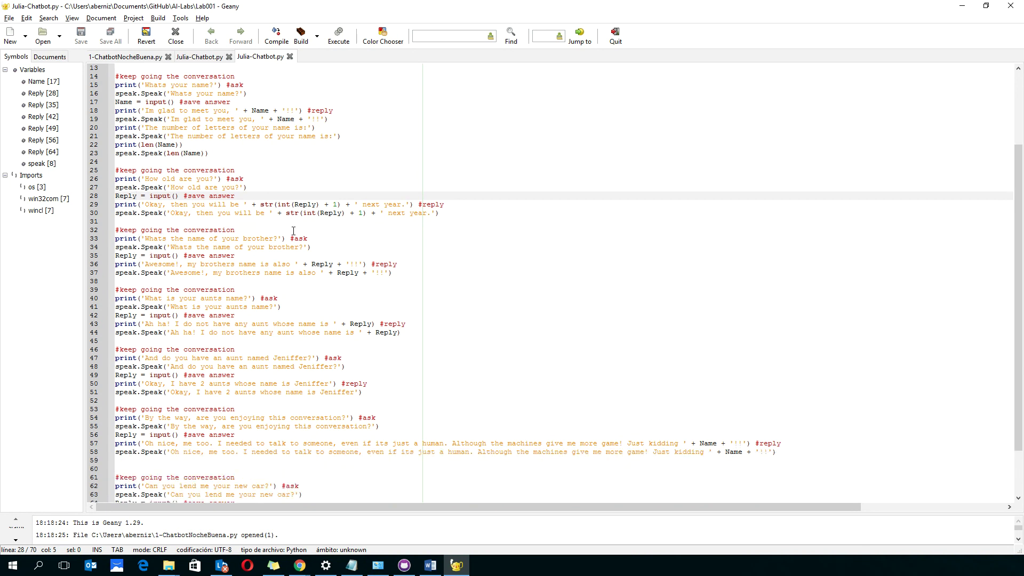
pyautogui.click(141, 239)
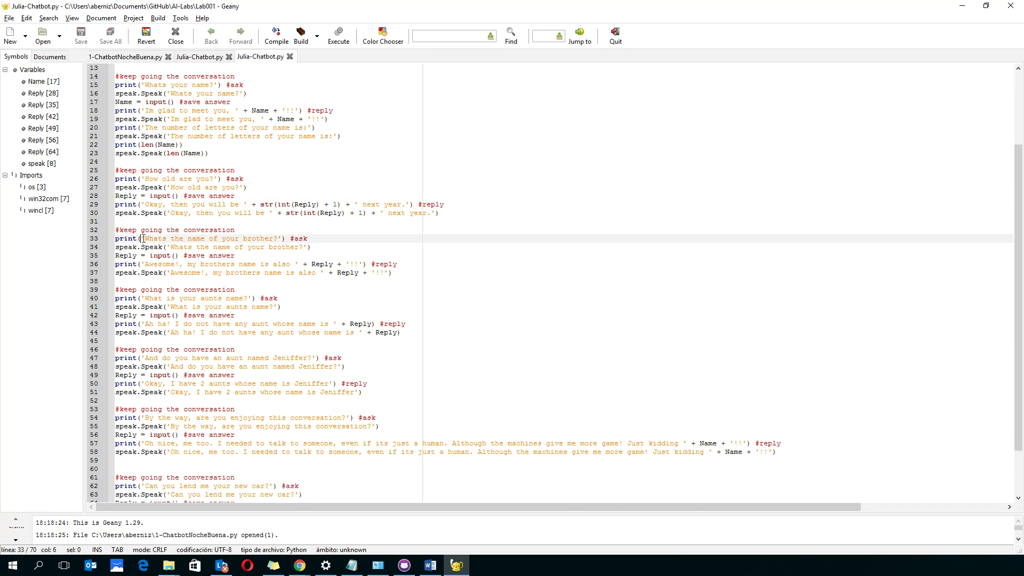
pyautogui.moveTo(149, 256); pyautogui.dragTo(254, 255)
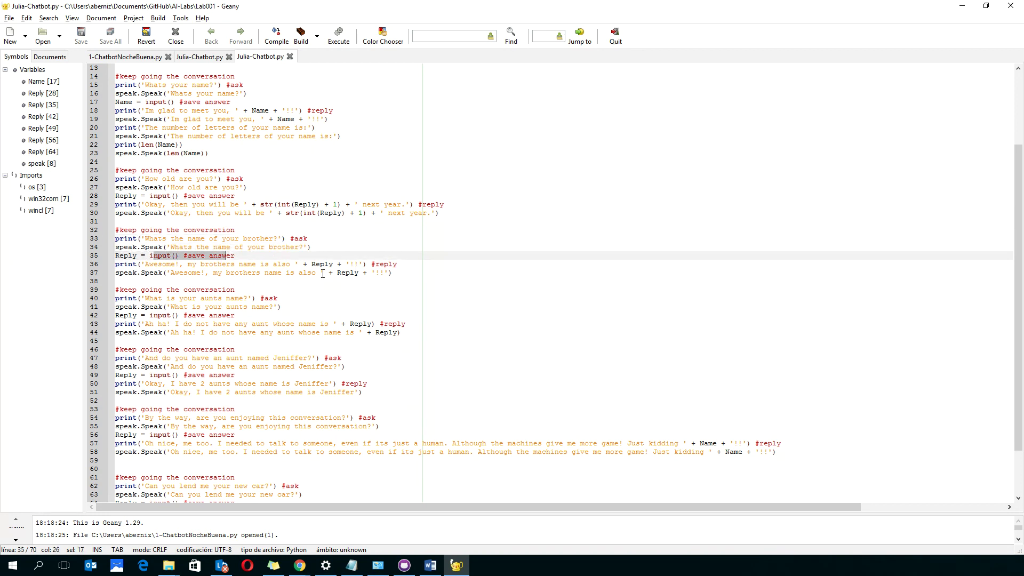
pyautogui.moveTo(392, 273); pyautogui.dragTo(137, 273)
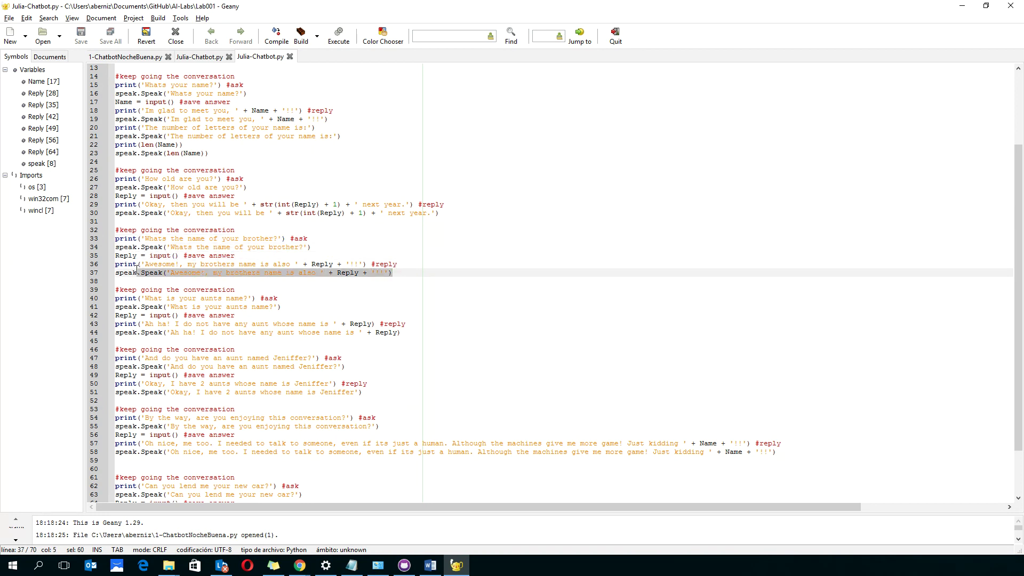
pyautogui.scroll(-3, 406, 372)
pyautogui.scroll(-2, 405, 372)
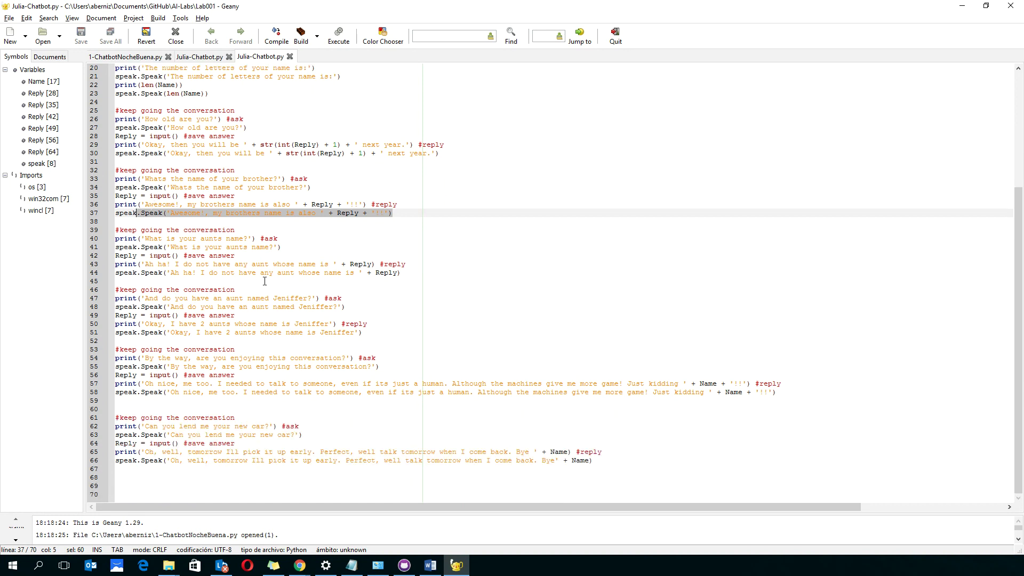
pyautogui.scroll(3, 406, 373)
pyautogui.scroll(4, 405, 373)
pyautogui.scroll(4, 406, 373)
pyautogui.scroll(3, 480, 344)
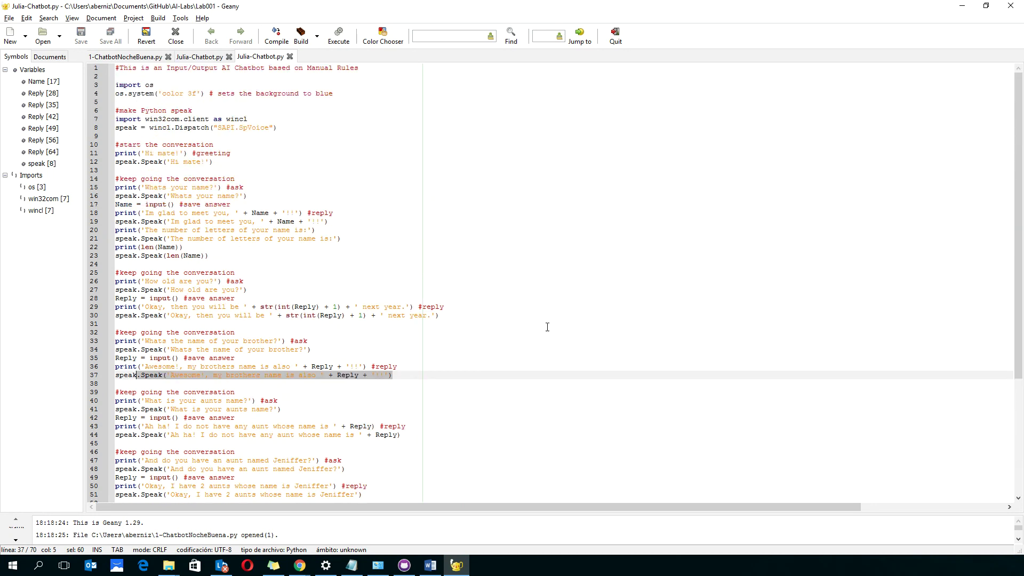
pyautogui.click(352, 290)
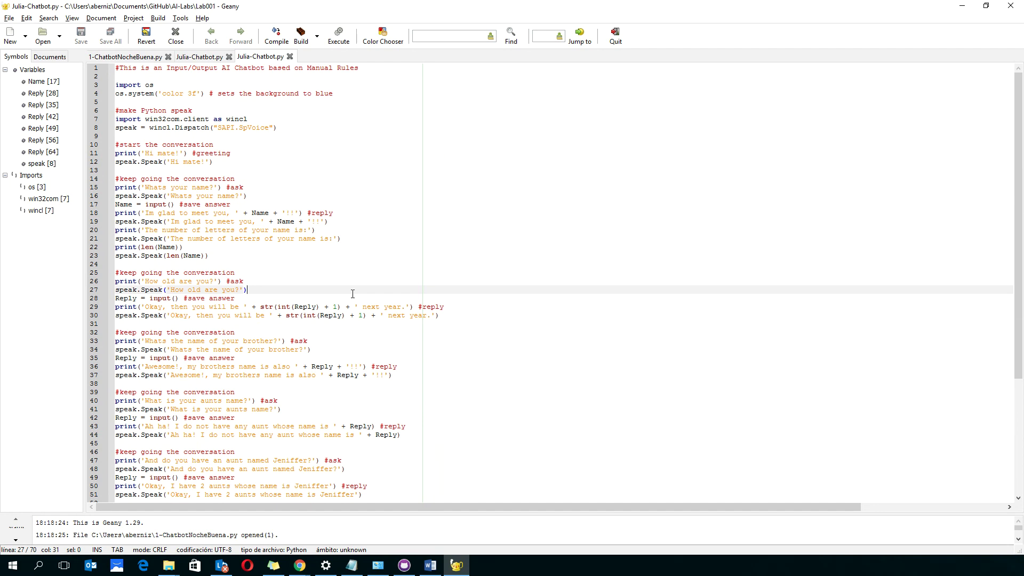
pyautogui.scroll(-4, 484, 310)
pyautogui.scroll(2, 483, 310)
pyautogui.scroll(3, 483, 310)
pyautogui.hotkey('alt', 'Tab')
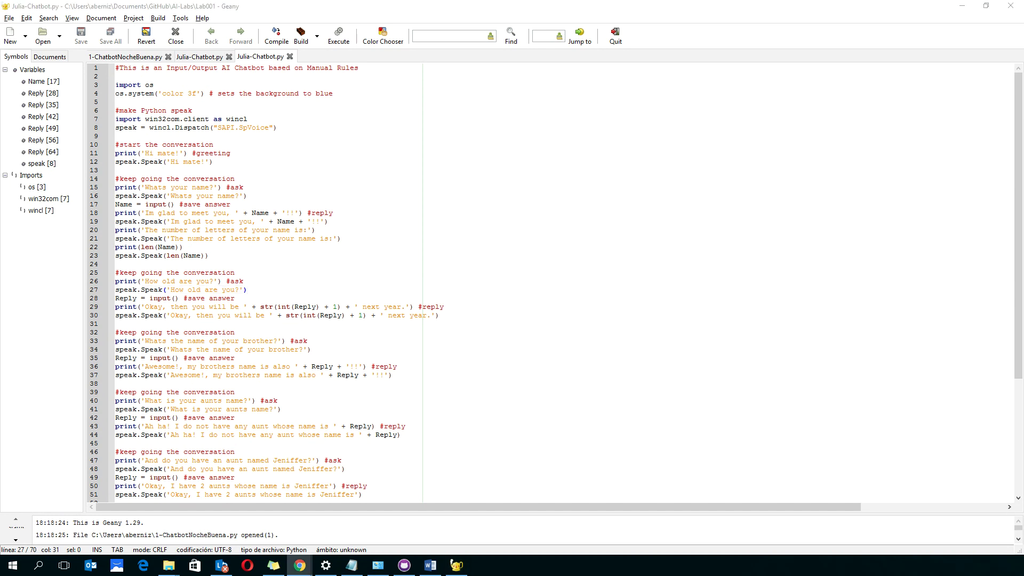